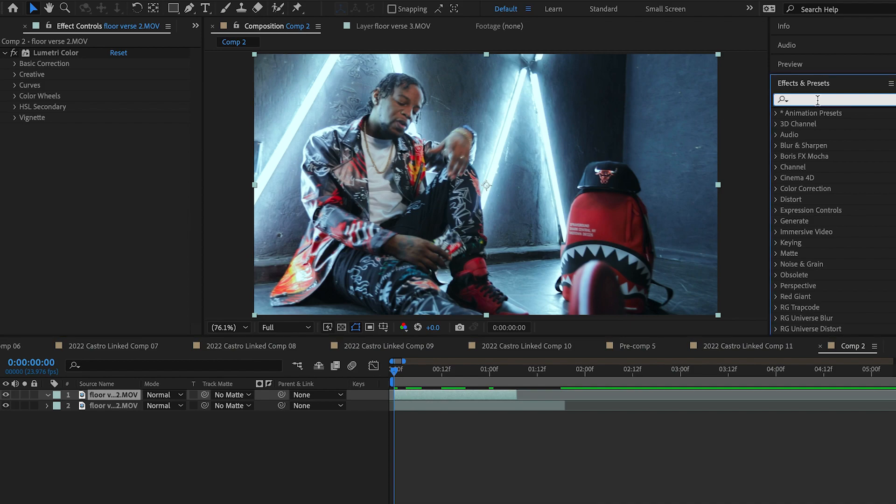
Step: Apply the Magnify distort effect to the upper floor verse 2.MOV layer and set its Shape to Square
{"action": "type", "text": "m"}
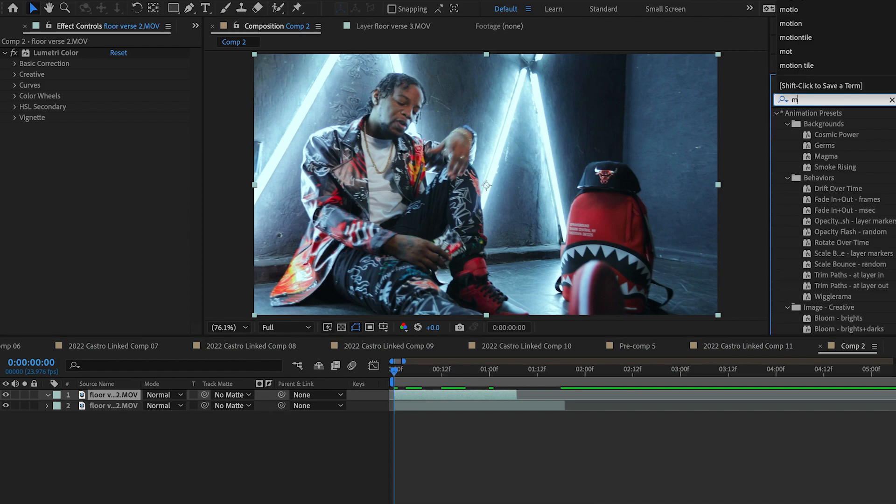
{"action": "type", "text": "agnify"}
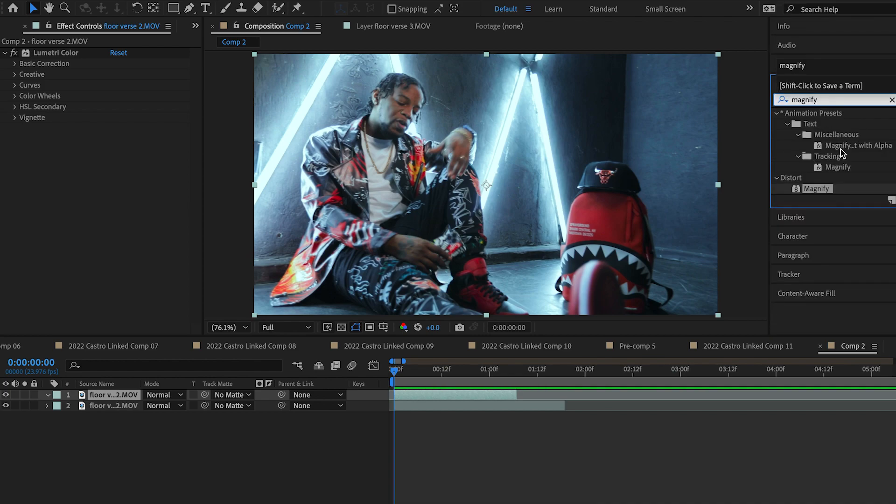
{"action": "double_click", "coordinate": [814, 192]}
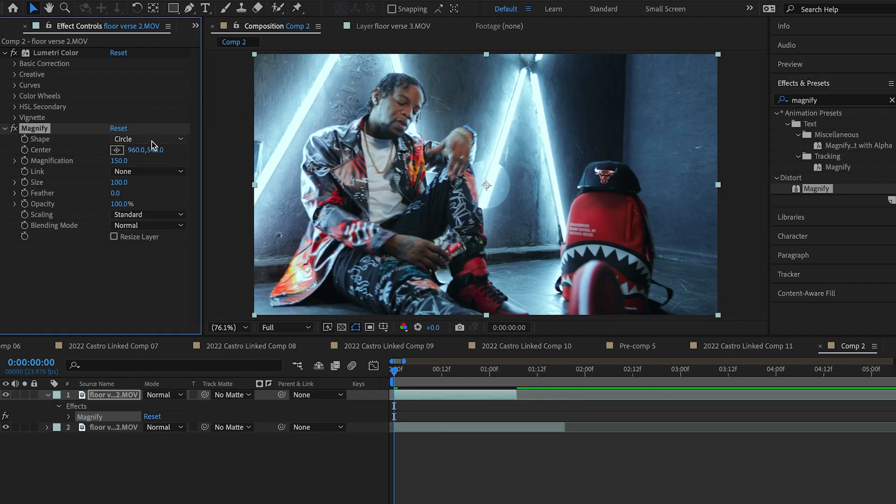
{"action": "left_click", "coordinate": [152, 140]}
{"action": "left_click", "coordinate": [143, 169]}
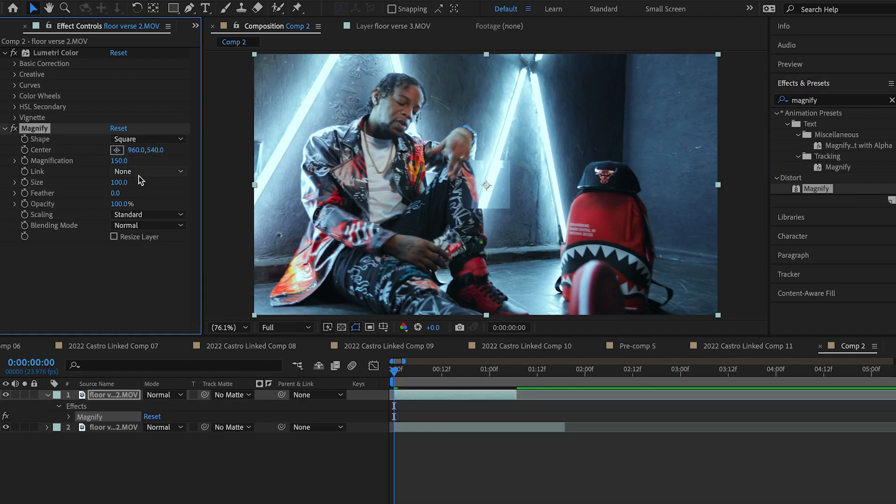
Step: Add a keyframe for the Magnify Center at 0:00:00:00 and apply Easy Ease to it
{"action": "left_click_drag", "start_coordinate": [114, 161], "coordinate": [120, 162]}
{"action": "left_click", "coordinate": [25, 150]}
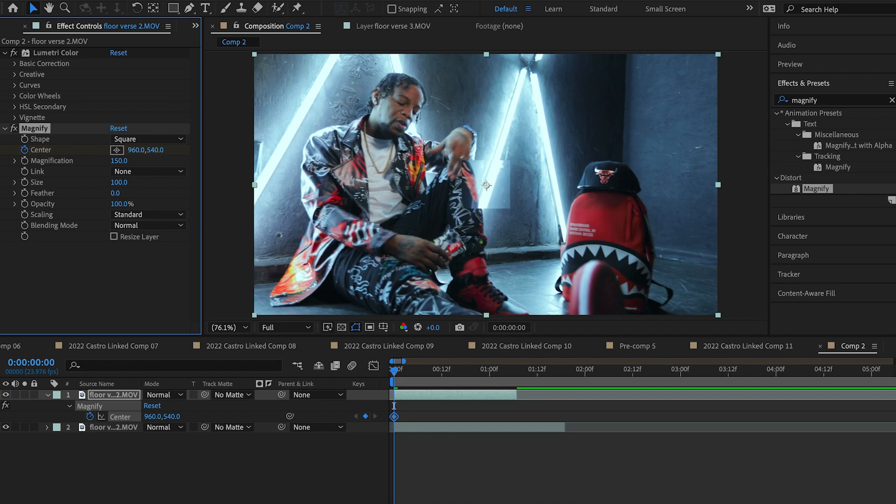
{"action": "right_click", "coordinate": [396, 417]}
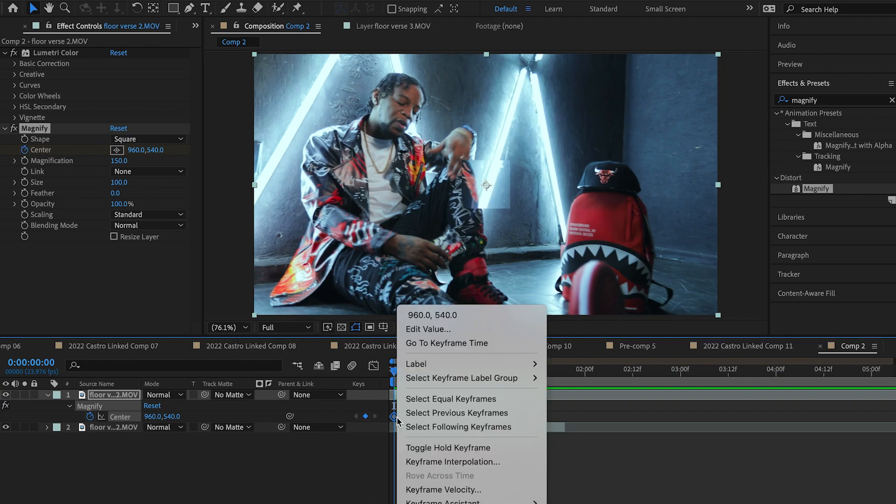
{"action": "mouse_move", "coordinate": [467, 500]}
{"action": "left_click", "coordinate": [573, 421]}
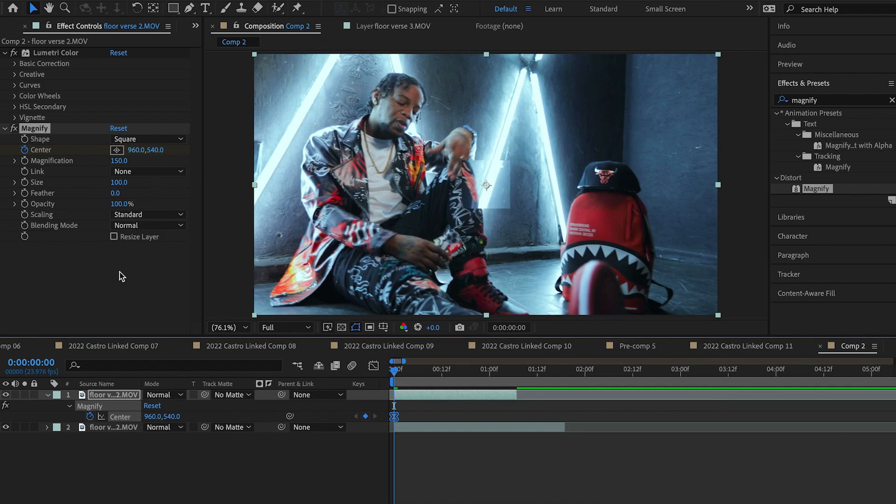
{"action": "left_click", "coordinate": [111, 286]}
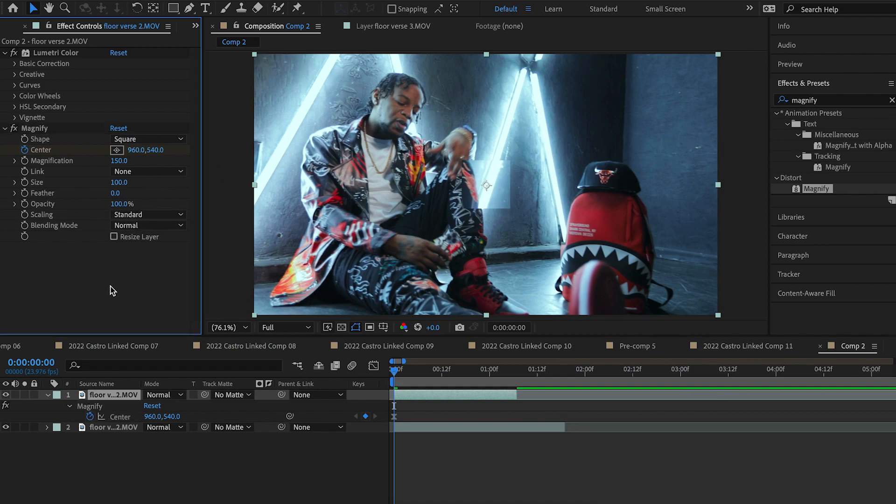
Step: Set the Magnify effect's Blending Mode to Color Dodge and its Size to 420
{"action": "left_click", "coordinate": [143, 227]}
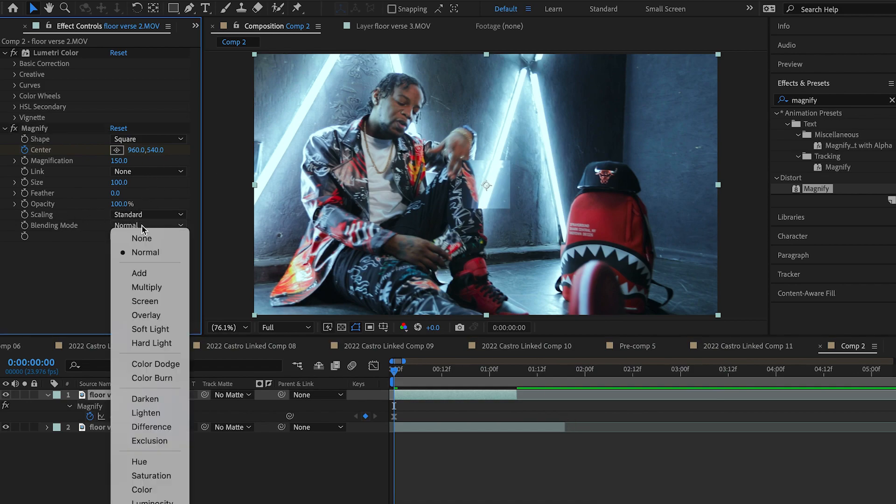
{"action": "left_click", "coordinate": [136, 366]}
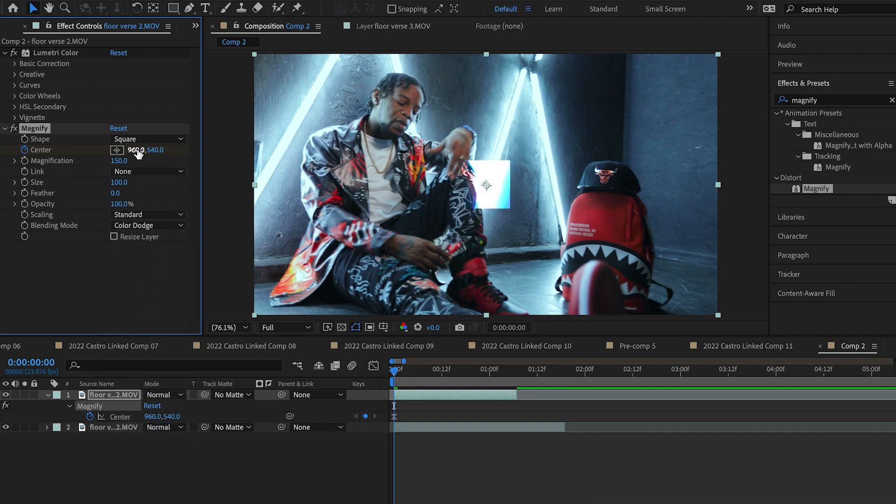
{"action": "left_click", "coordinate": [121, 188]}
{"action": "type", "text": "420"}
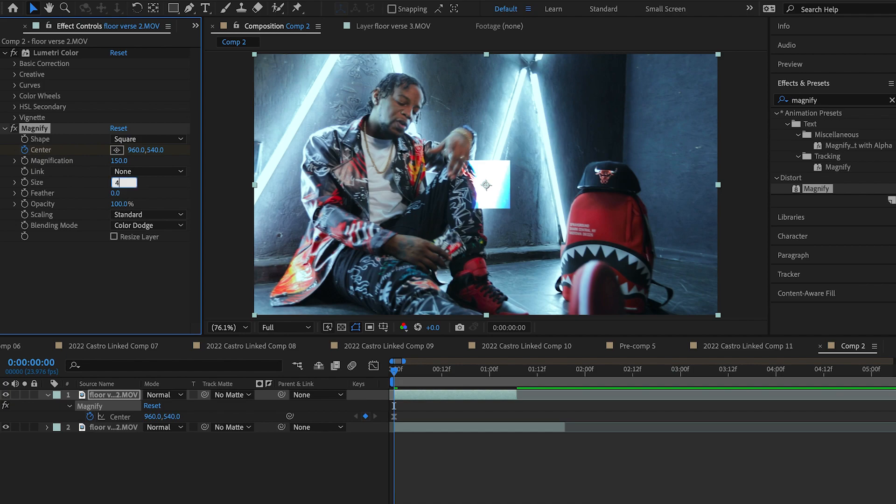
{"action": "key", "text": "Return"}
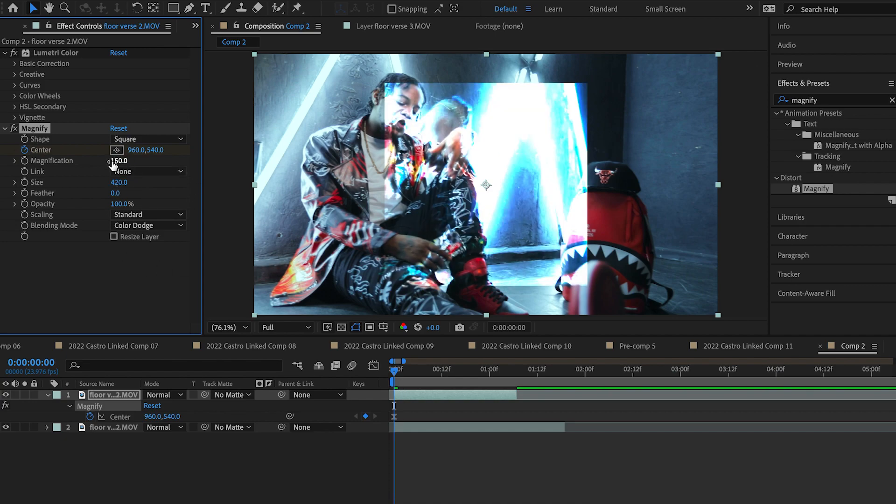
Step: Try lower Magnification values on the Magnify effect and undo the changes
{"action": "left_click_drag", "start_coordinate": [116, 164], "coordinate": [93, 162]}
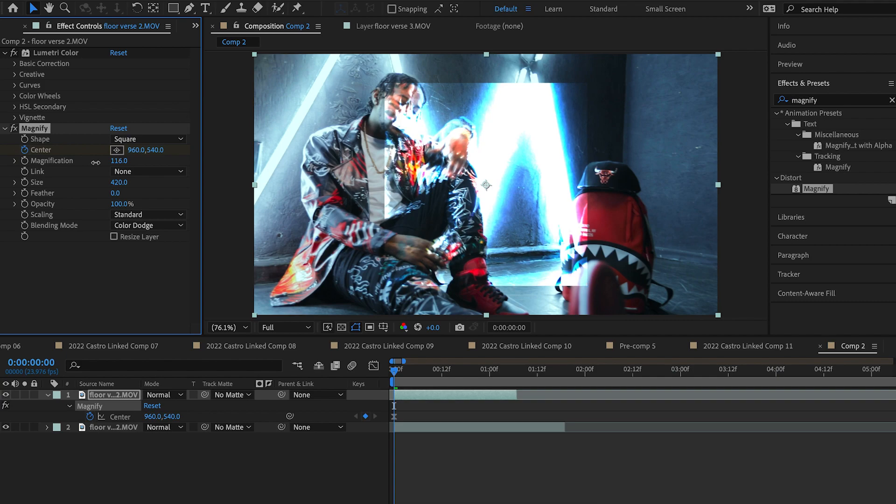
{"action": "left_click_drag", "start_coordinate": [95, 162], "coordinate": [98, 162]}
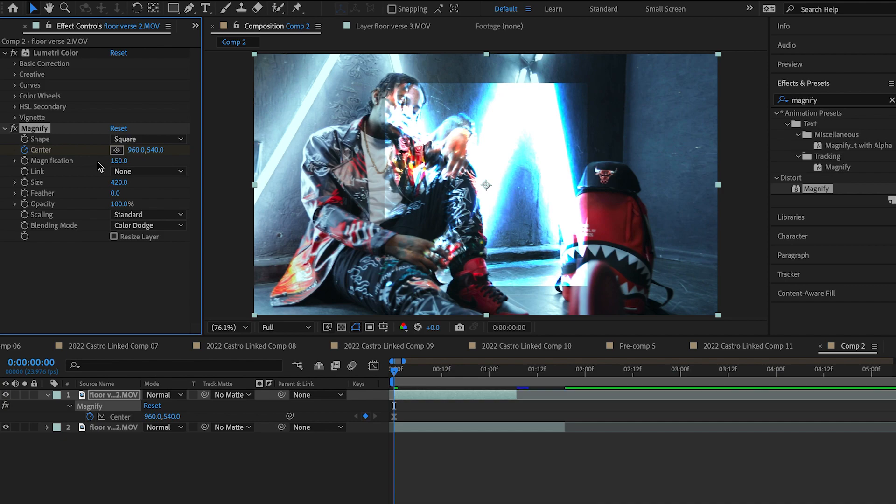
{"action": "key", "text": "super+z"}
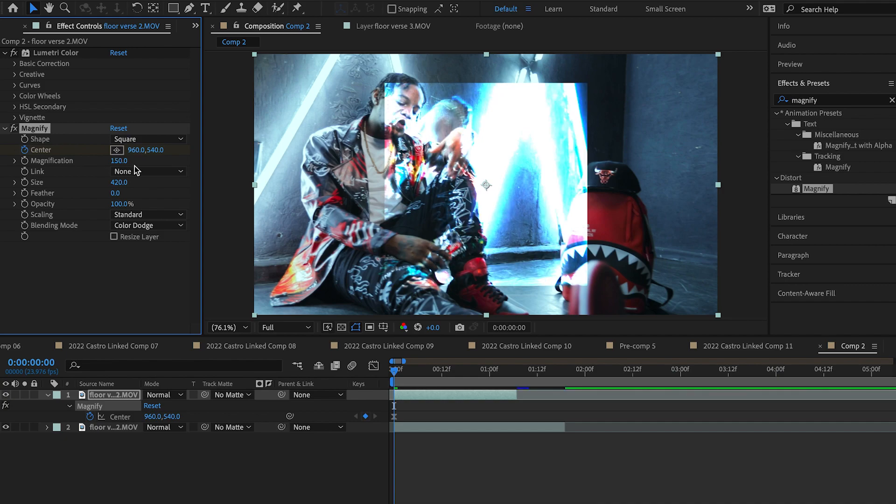
{"action": "left_click_drag", "start_coordinate": [115, 167], "coordinate": [107, 165]}
{"action": "key", "text": "ctrl+z"}
Step: Move the Magnify Center keyframe at 0:00:00:00 to 2230, 540, beyond the right edge of the frame
{"action": "left_click", "coordinate": [394, 416]}
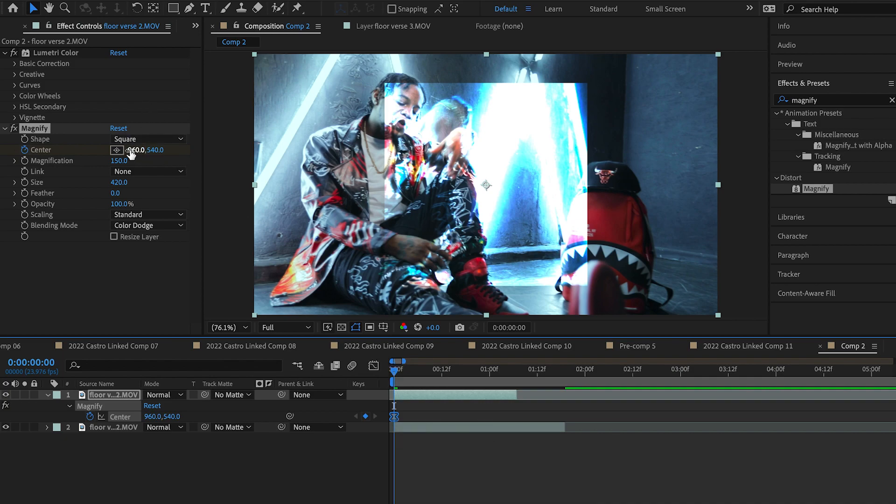
{"action": "left_click_drag", "start_coordinate": [133, 151], "coordinate": [202, 150]}
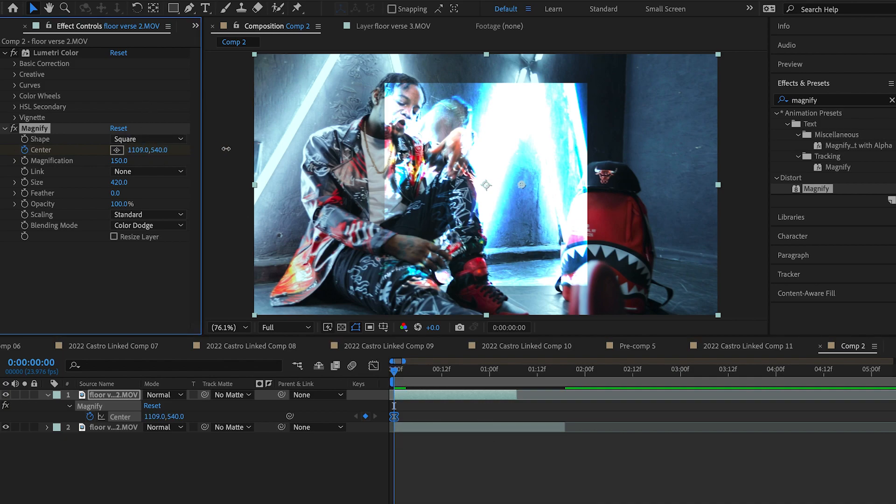
{"action": "left_click_drag", "start_coordinate": [522, 184], "coordinate": [793, 164]}
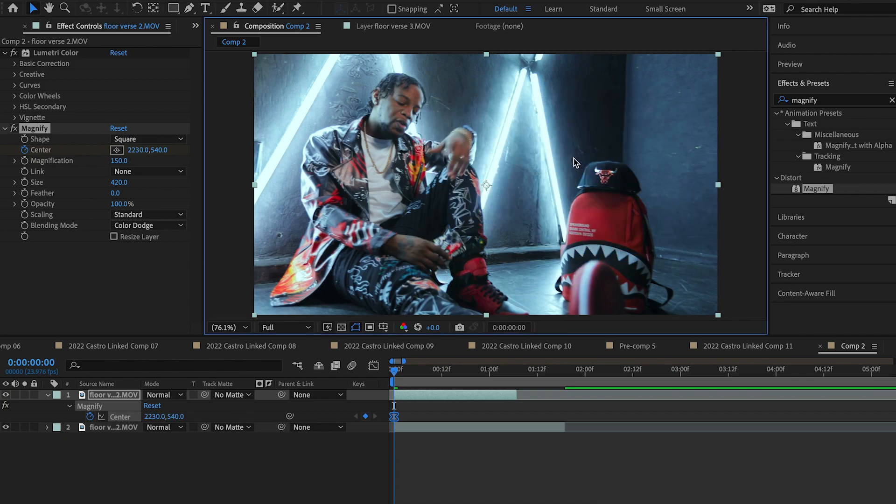
Step: Preview the composition and set its preview resolution to Quarter
{"action": "key", "text": "space"}
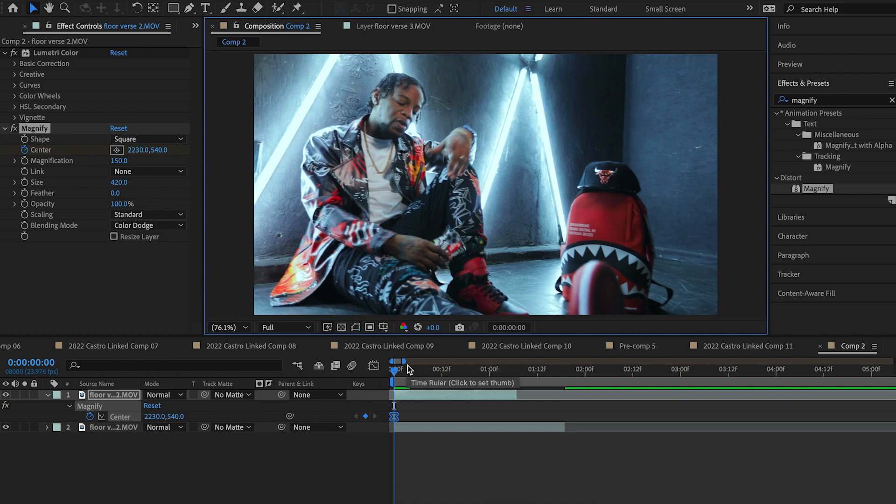
{"action": "left_click", "coordinate": [355, 327]}
{"action": "left_click", "coordinate": [285, 327]}
{"action": "left_click", "coordinate": [286, 399]}
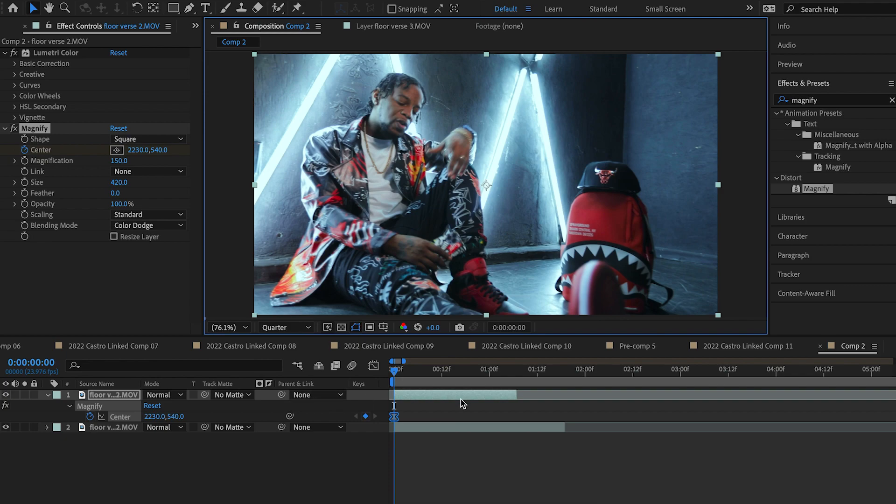
Step: At 0:00:00:21, keyframe the Magnify Center at -358.7, 540, beyond the left edge of the frame
{"action": "left_click", "coordinate": [476, 371]}
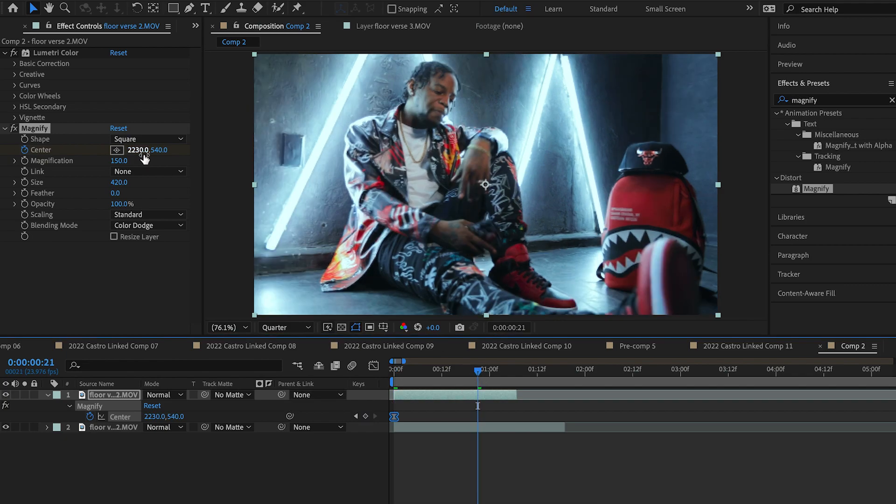
{"action": "left_click_drag", "start_coordinate": [143, 153], "coordinate": [29, 158]}
{"action": "left_click", "coordinate": [119, 128]}
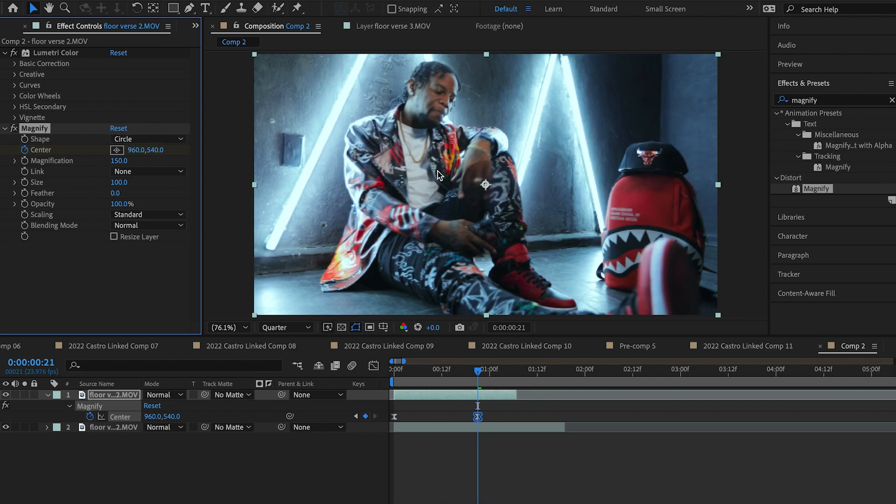
{"action": "key", "text": "ctrl+z"}
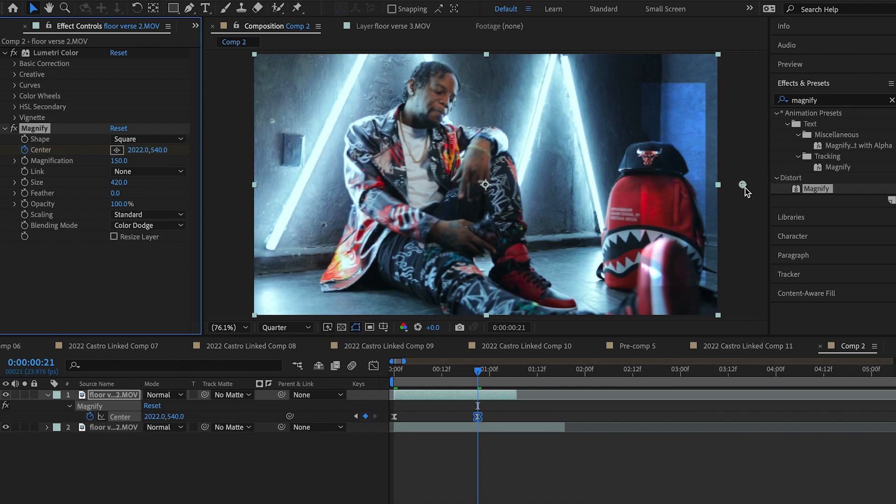
{"action": "left_click_drag", "start_coordinate": [743, 187], "coordinate": [173, 239]}
Step: Play back the square's sweep from the start of the composition and inspect it at 0:00:00:10
{"action": "left_click_drag", "start_coordinate": [413, 373], "coordinate": [365, 383]}
{"action": "key", "text": "space"}
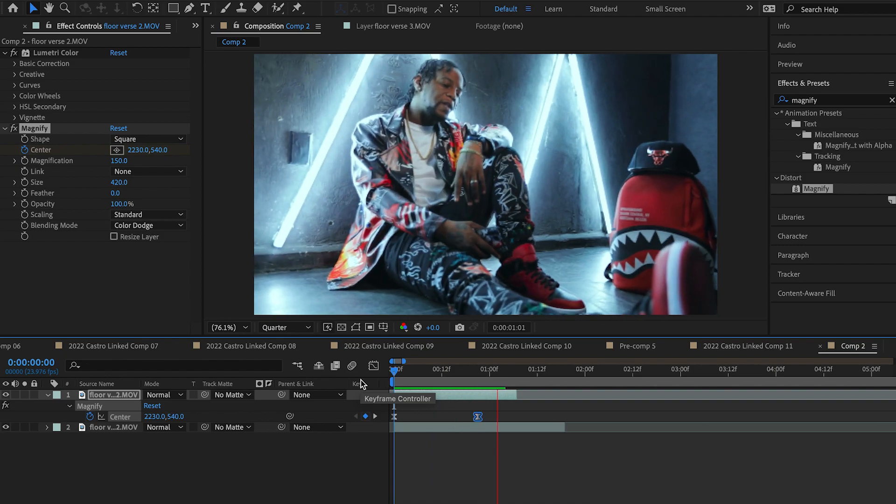
{"action": "key", "text": "space"}
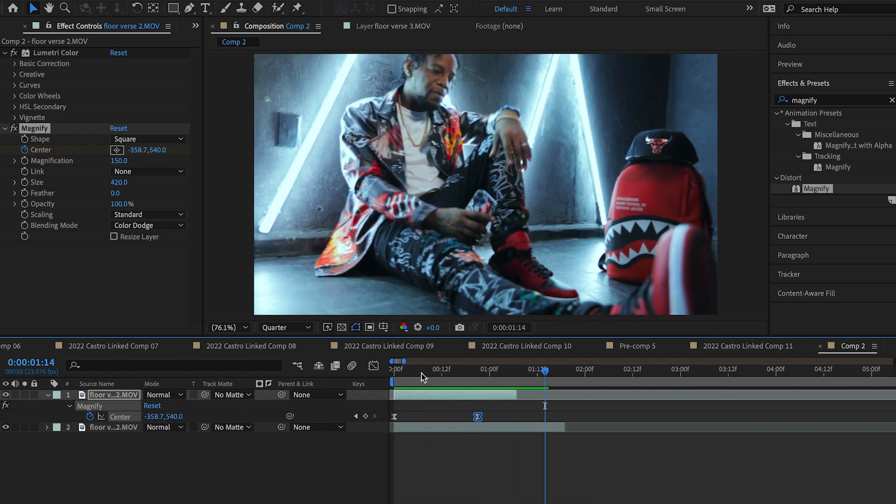
{"action": "left_click_drag", "start_coordinate": [421, 373], "coordinate": [371, 379]}
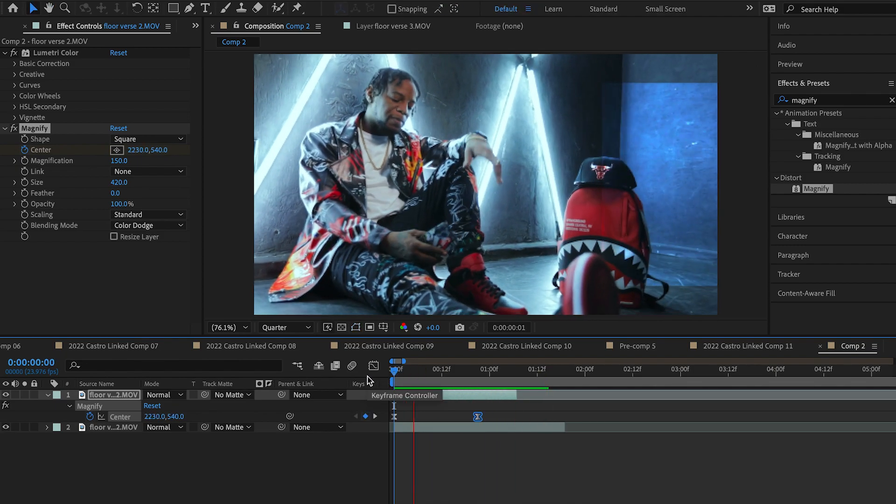
{"action": "left_click", "coordinate": [399, 372]}
{"action": "left_click_drag", "start_coordinate": [399, 371], "coordinate": [433, 374]}
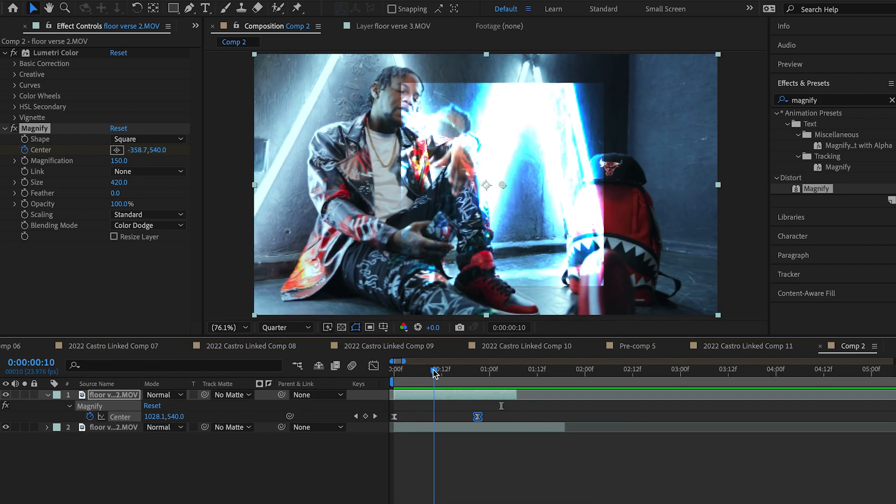
Step: Try the Color Burn and Darken blending modes on the Magnify effect and check the look at 0:00:00:11
{"action": "left_click", "coordinate": [138, 226]}
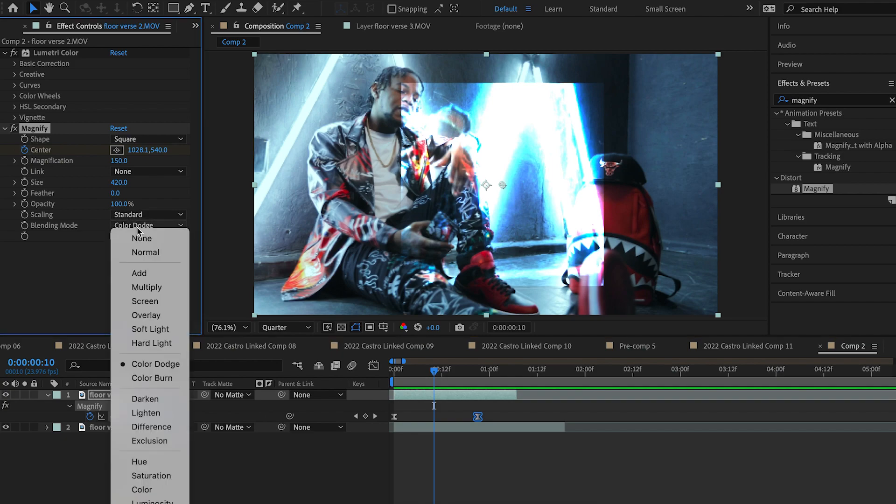
{"action": "left_click", "coordinate": [150, 378]}
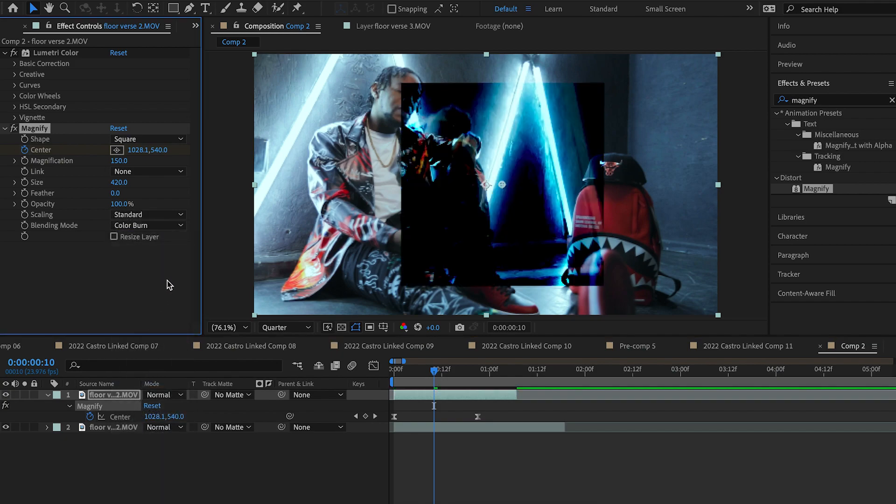
{"action": "left_click", "coordinate": [178, 225]}
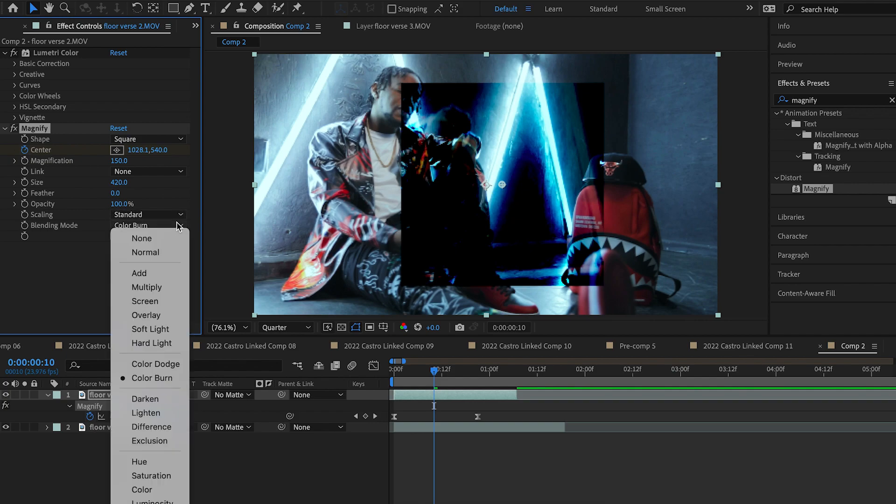
{"action": "left_click", "coordinate": [160, 402]}
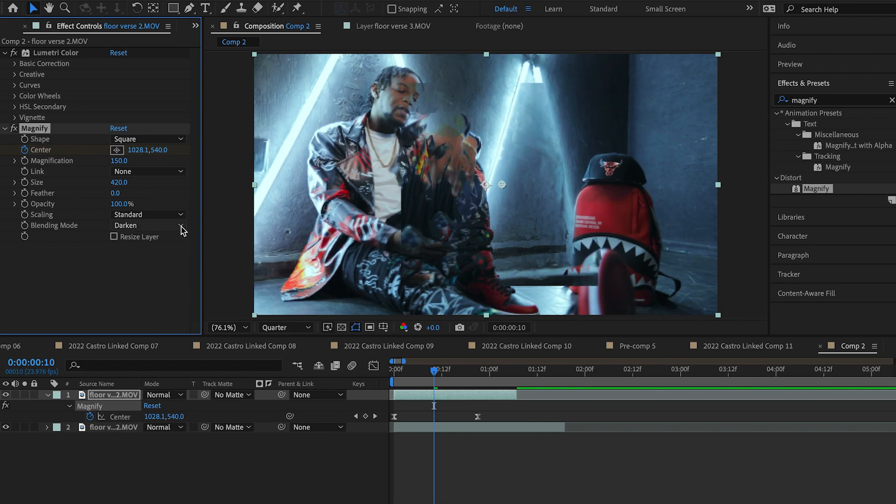
{"action": "mouse_move", "coordinate": [435, 370]}
{"action": "left_mouse_down"}
{"action": "mouse_move", "coordinate": [420, 370]}
{"action": "mouse_move", "coordinate": [438, 371]}
{"action": "left_mouse_up"}
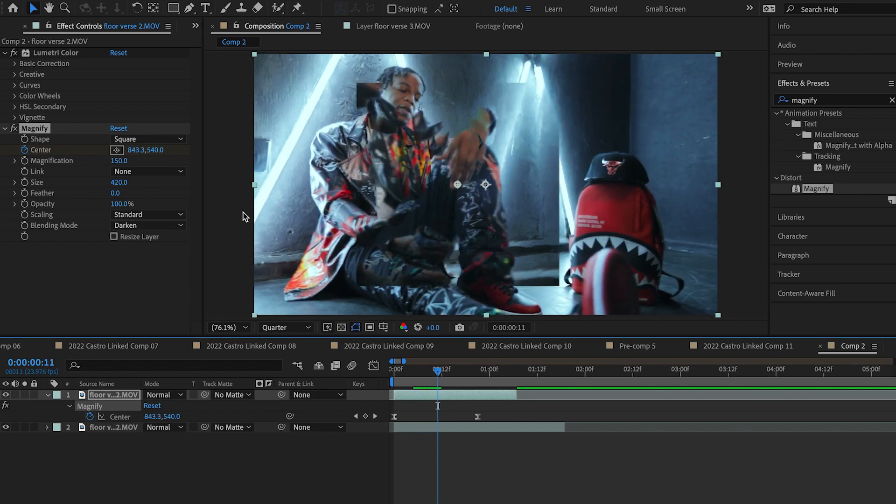
Step: Try the Difference, Exclusion and Add blending modes on the Magnify effect and return it to Color Dodge
{"action": "left_click", "coordinate": [149, 226]}
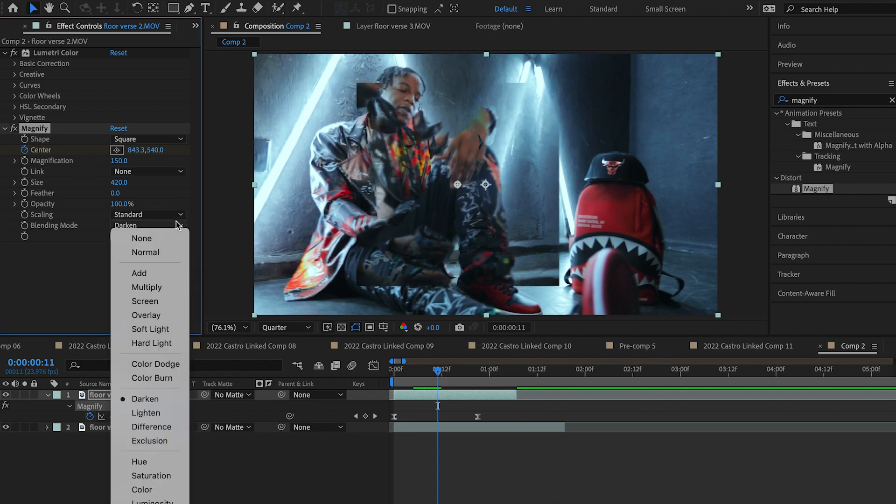
{"action": "left_click", "coordinate": [163, 426]}
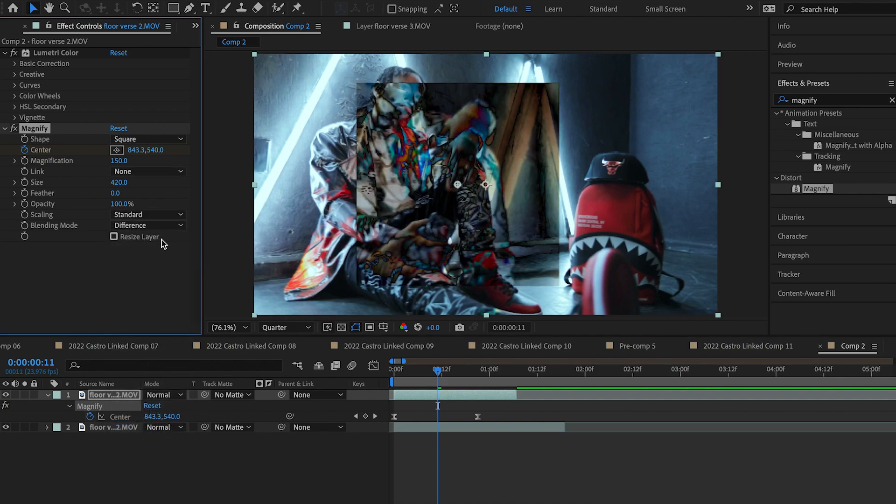
{"action": "left_click", "coordinate": [164, 226]}
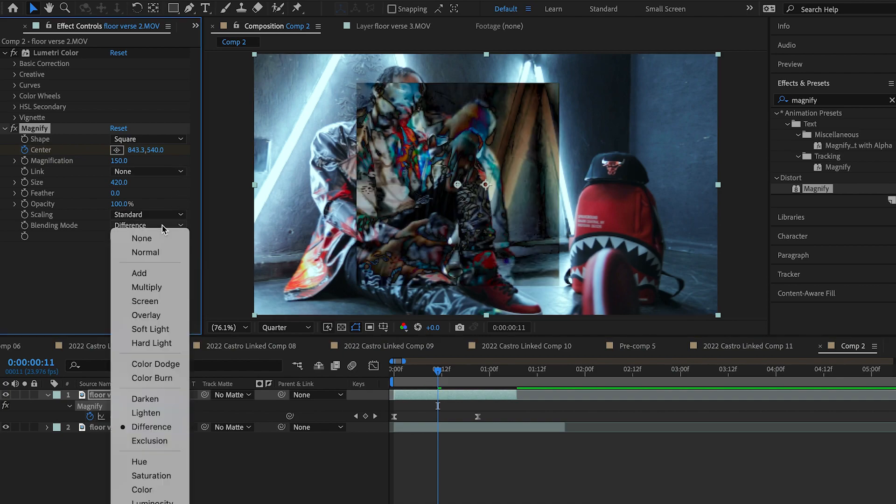
{"action": "left_click", "coordinate": [156, 442]}
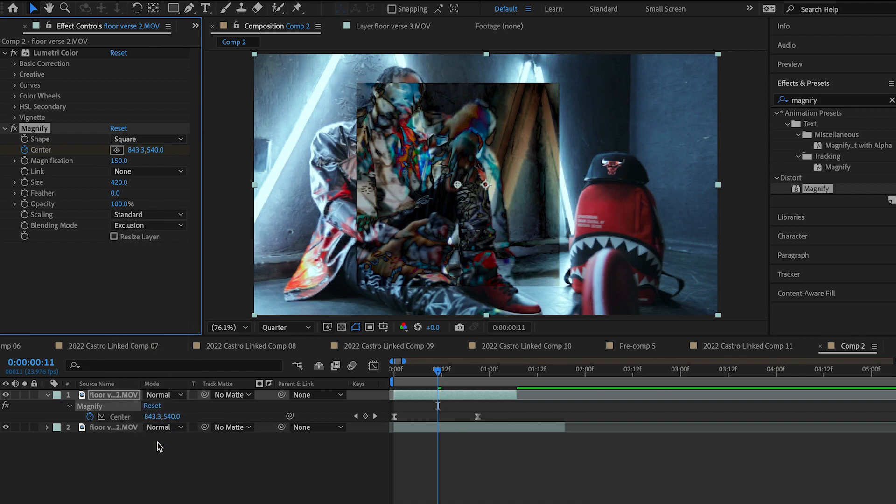
{"action": "left_click", "coordinate": [169, 225]}
{"action": "left_click", "coordinate": [147, 275]}
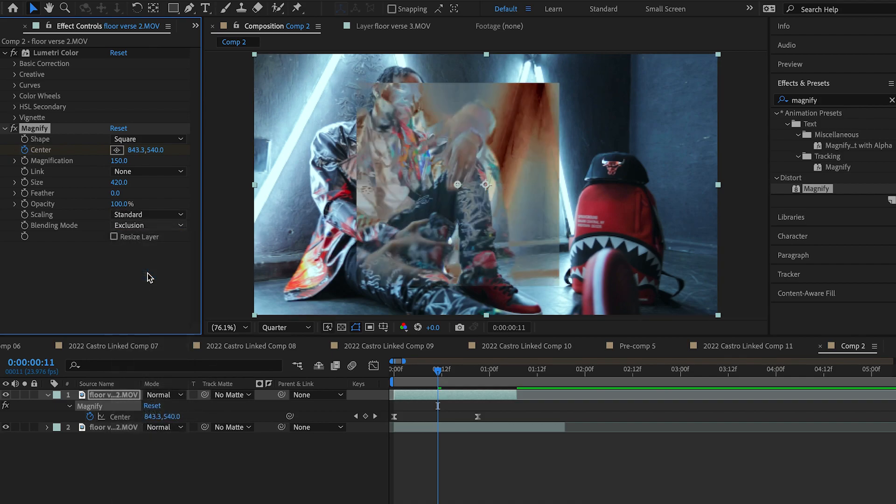
{"action": "left_click", "coordinate": [178, 229]}
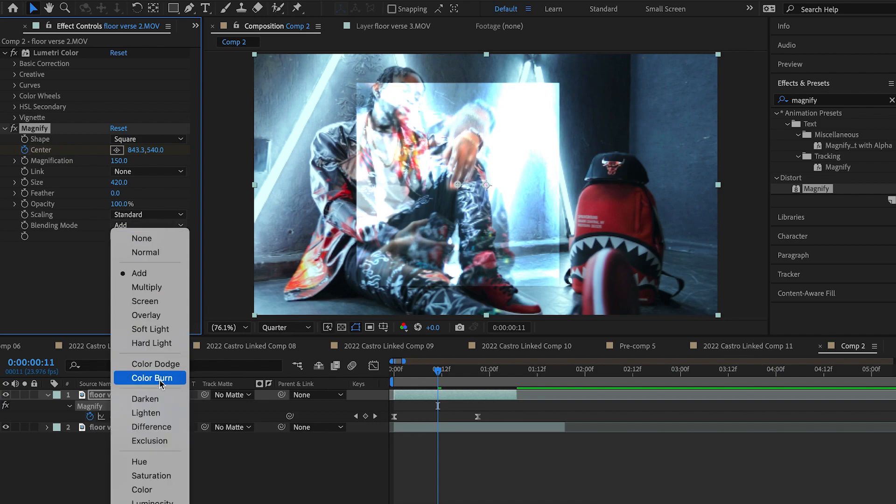
{"action": "left_click", "coordinate": [159, 365]}
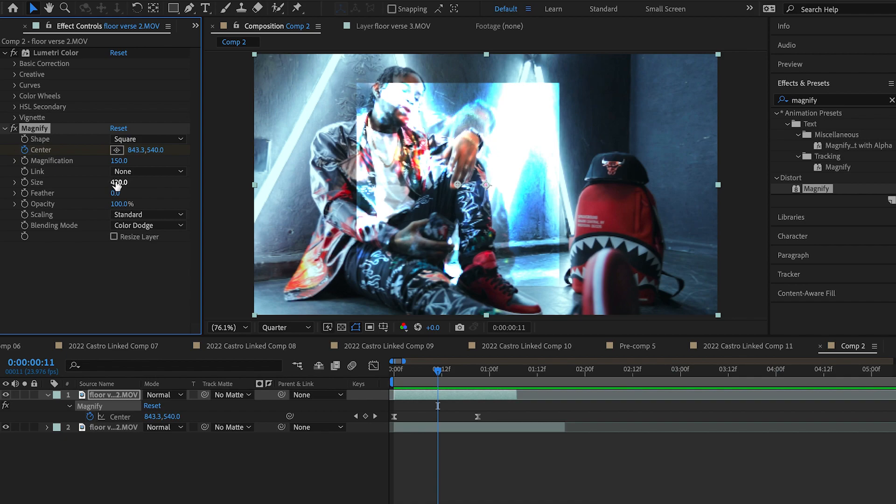
Step: Soften the Magnify square's edges with a Feather of about 39.6 and check it at 0:00:00:15
{"action": "left_click_drag", "start_coordinate": [117, 182], "coordinate": [364, 195]}
{"action": "left_click", "coordinate": [438, 373]}
{"action": "mouse_move", "coordinate": [437, 371]}
{"action": "left_mouse_down"}
{"action": "mouse_move", "coordinate": [407, 371]}
{"action": "mouse_move", "coordinate": [452, 372]}
{"action": "left_mouse_up"}
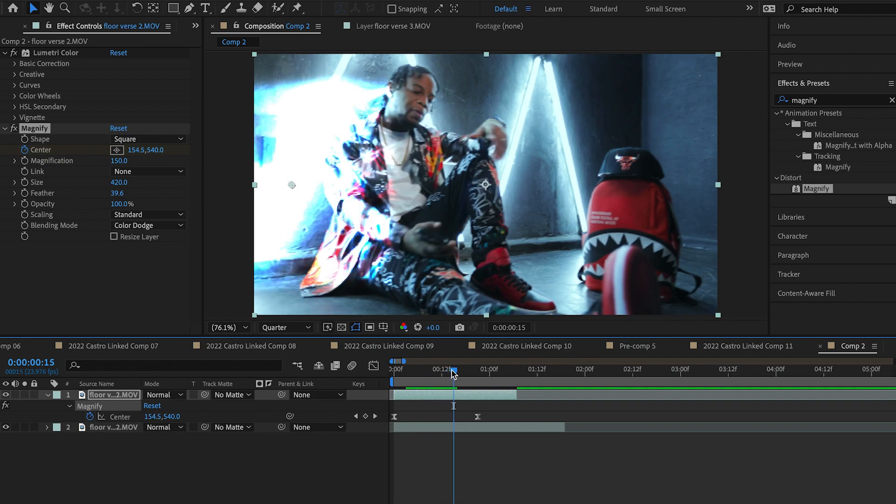